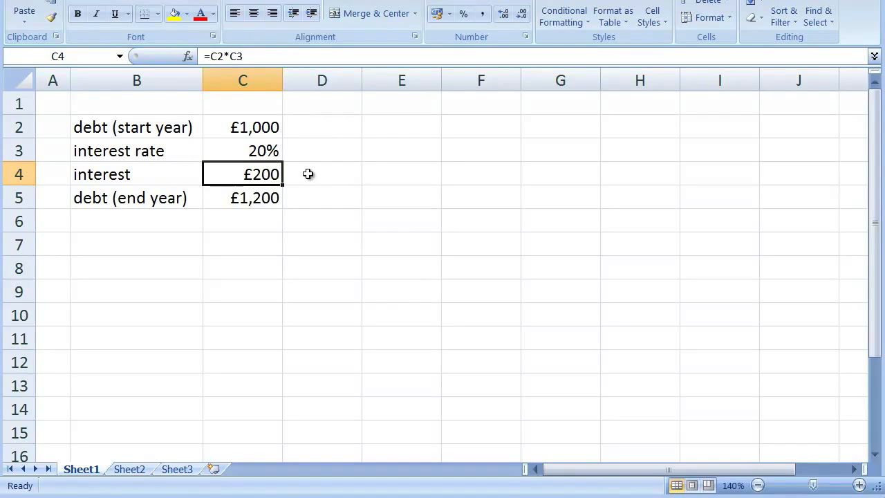
Step: Enter the column headings "year 1" in C1 and "year 2" in D1 above the debt figures
left_click(257, 197)
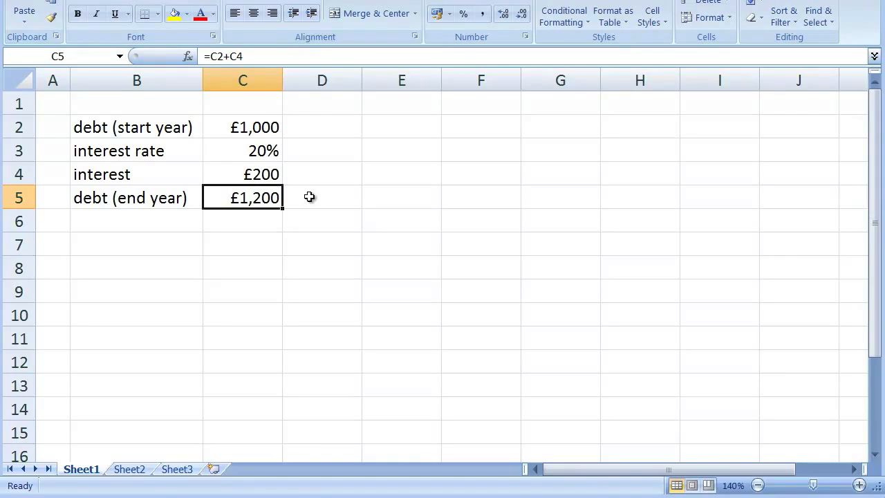
left_click(270, 105)
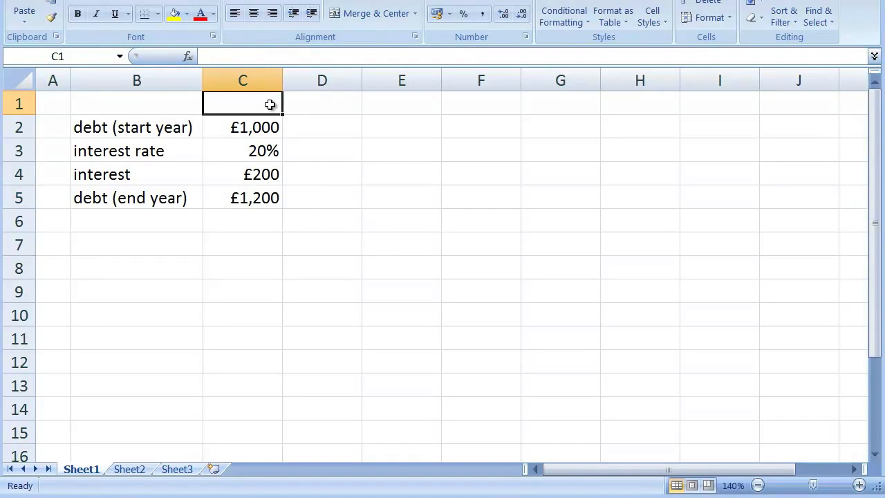
type("year 1")
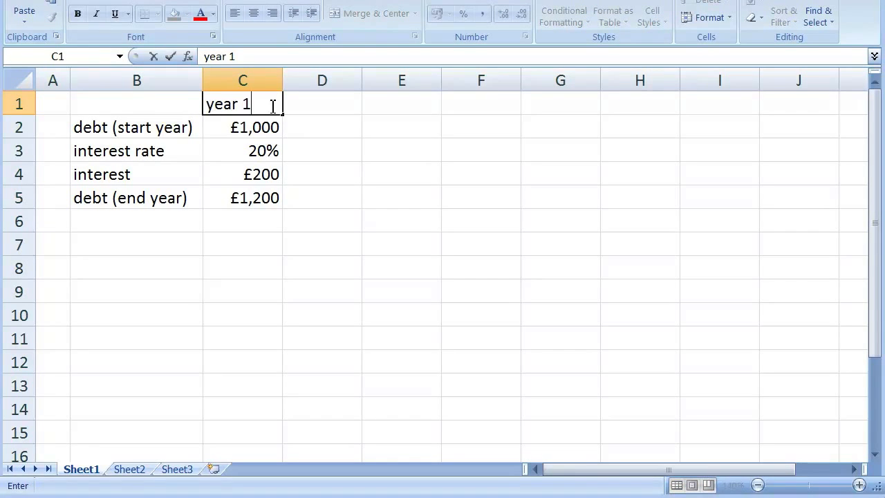
key("Tab")
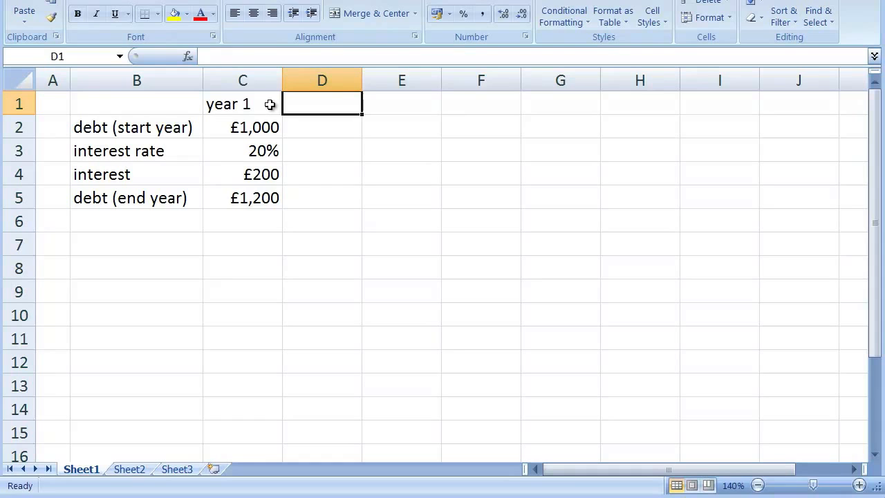
type("year 2")
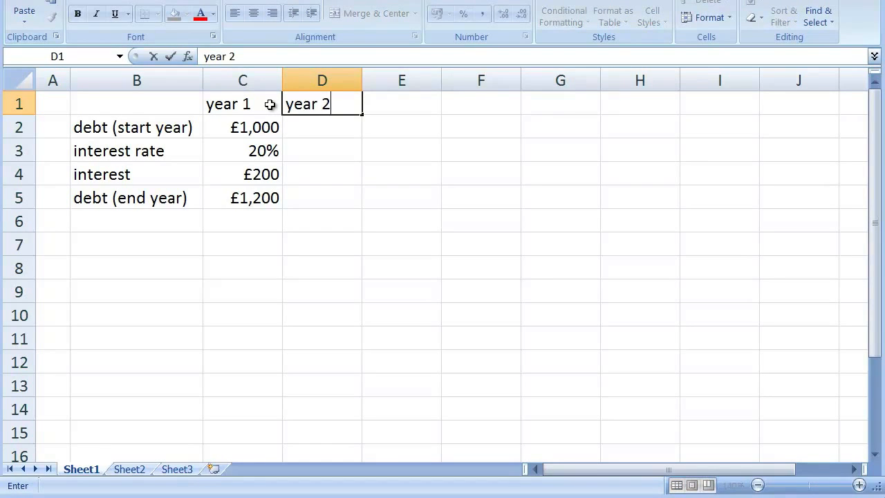
key("Tab")
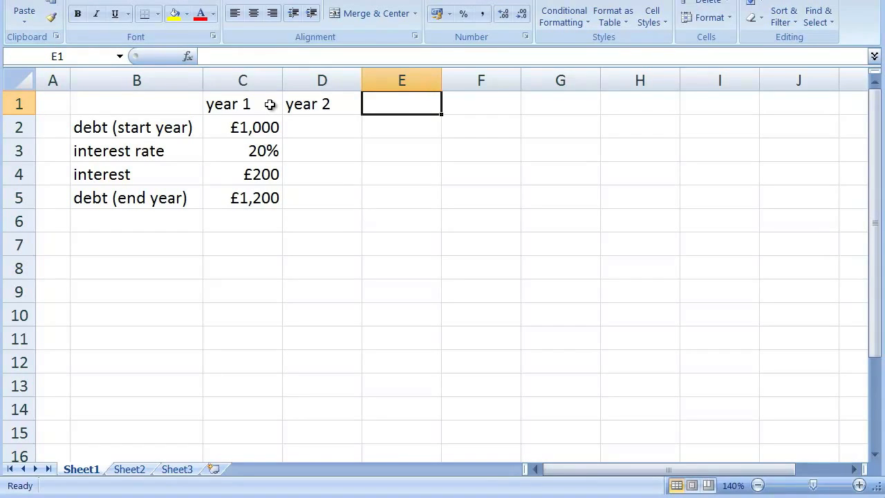
Step: Link the year 2 figures to year 1 by entering =C5 for the starting debt in D2 and =C3 for the interest rate in D3
left_click(320, 132)
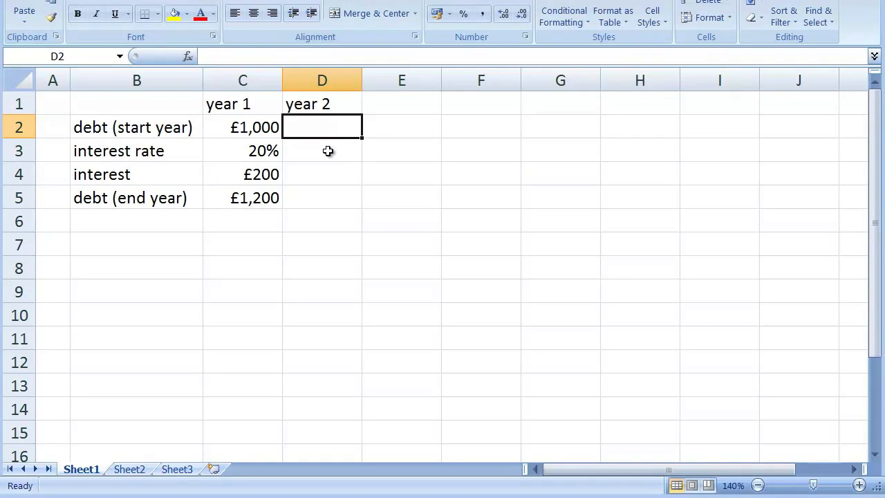
type("=")
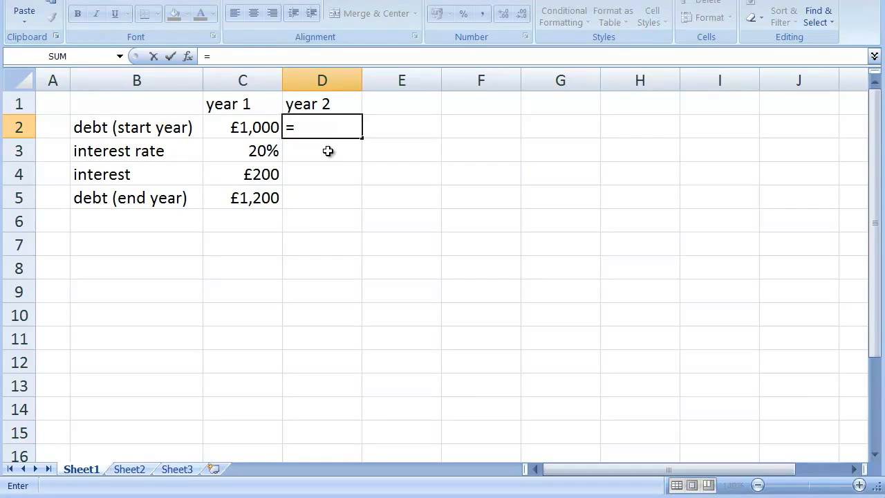
type("C5")
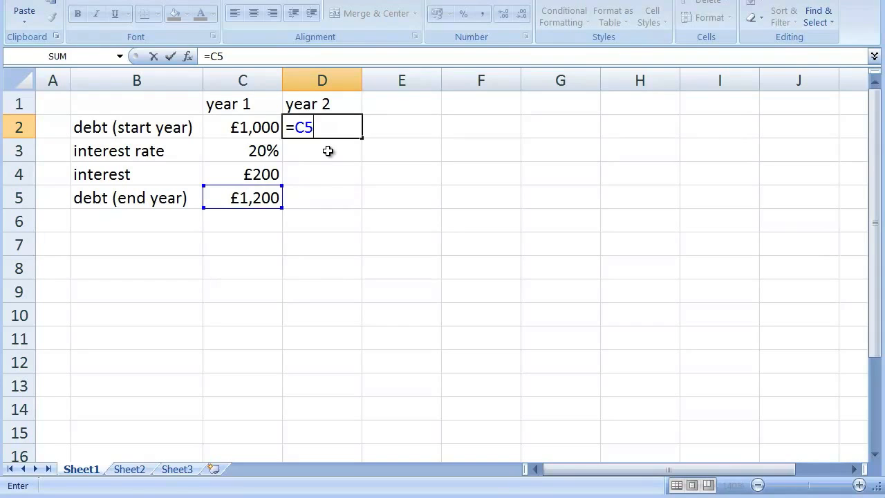
key("Return")
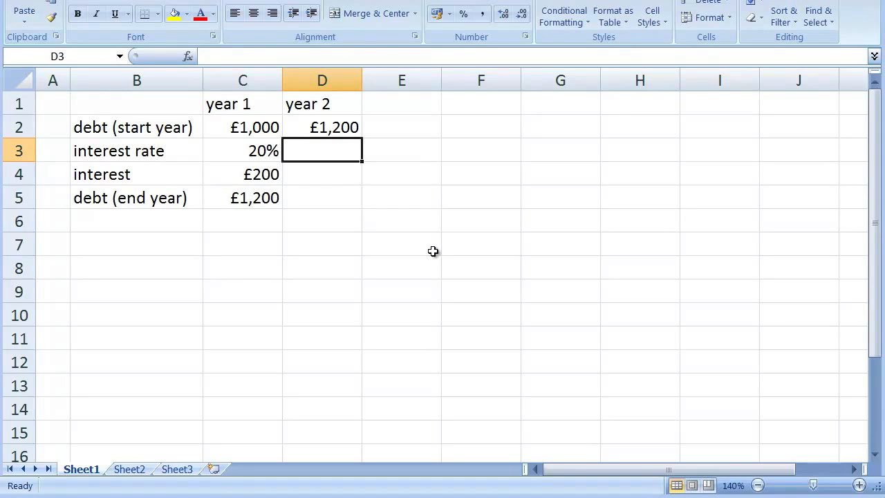
type("=")
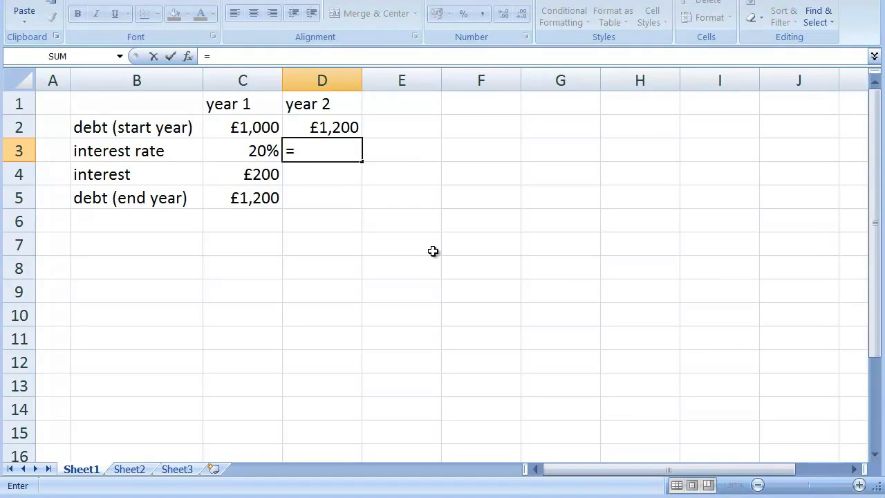
type("C3")
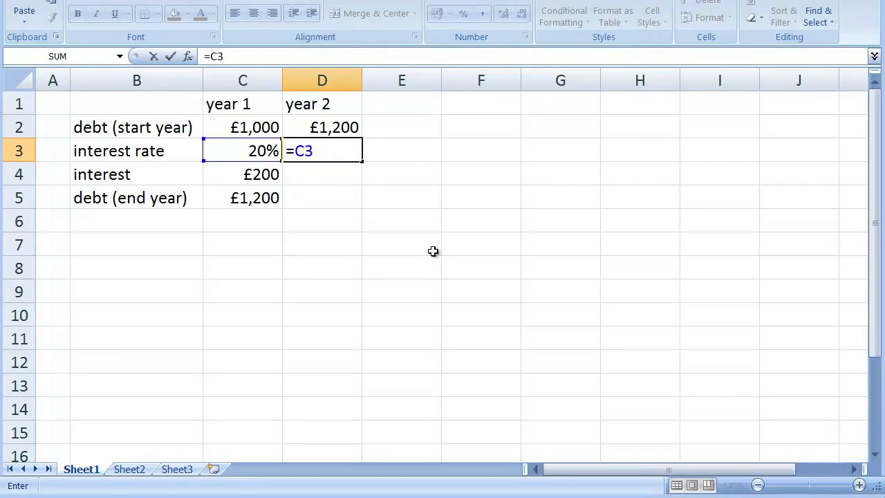
key("Return")
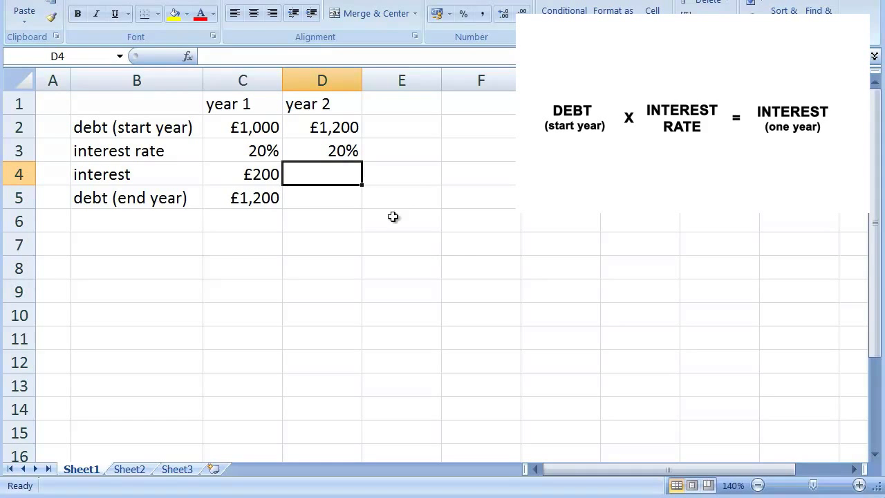
Step: Copy the year 1 interest formula in C4 and end-of-year debt formula in C5 across to the year 2 column
left_click(257, 174)
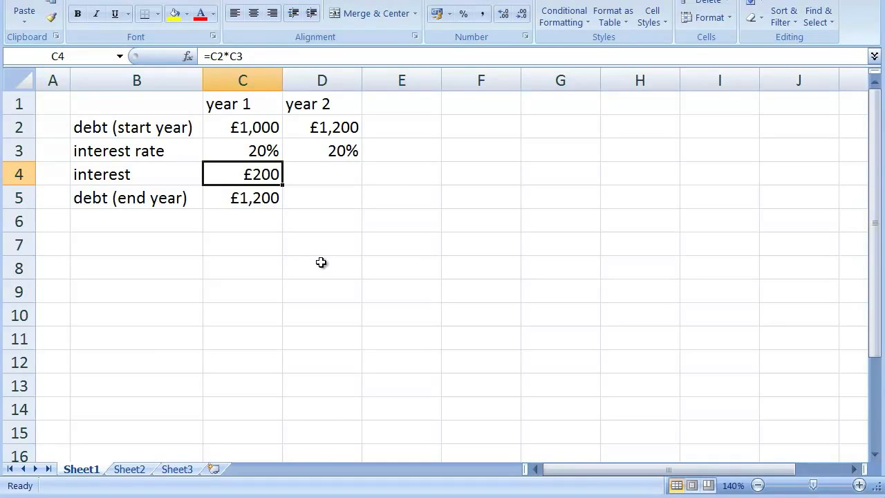
left_click_drag(283, 184, 340, 184)
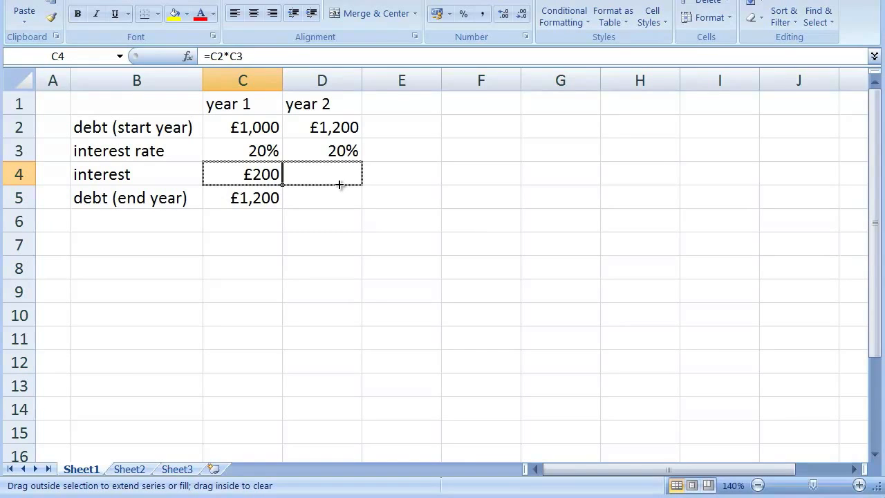
left_click_drag(339, 184, 340, 184)
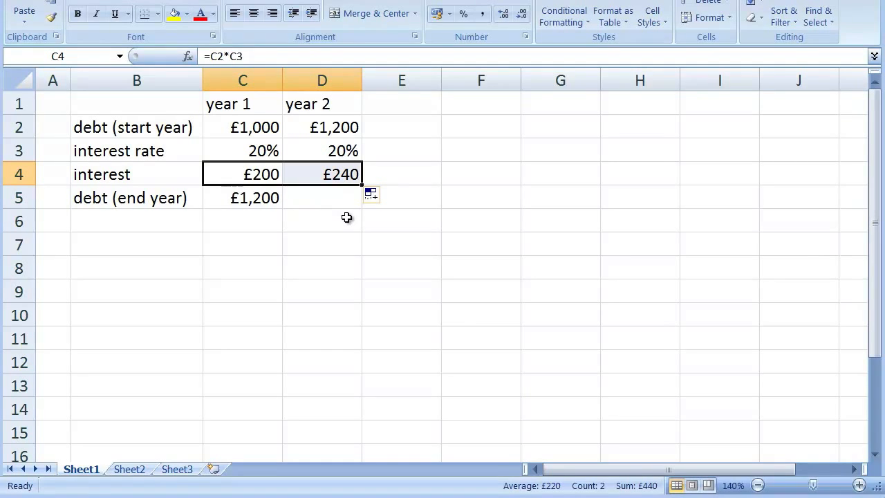
left_click(349, 175)
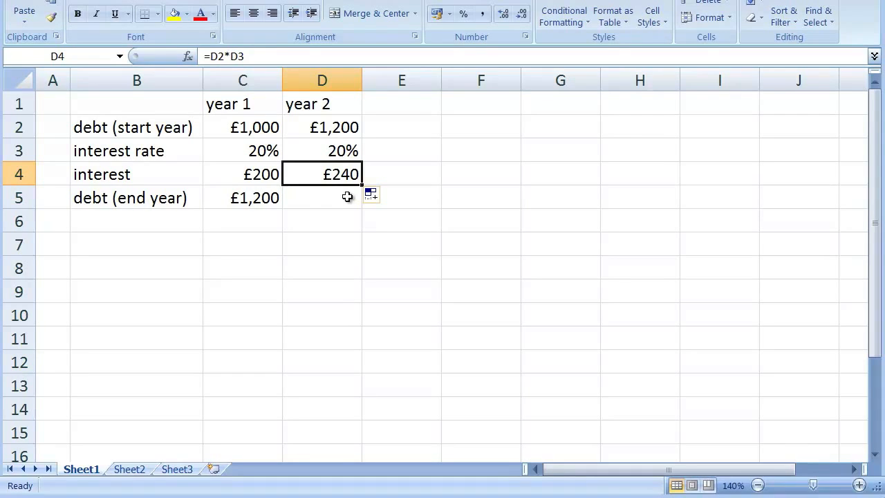
left_click(271, 199)
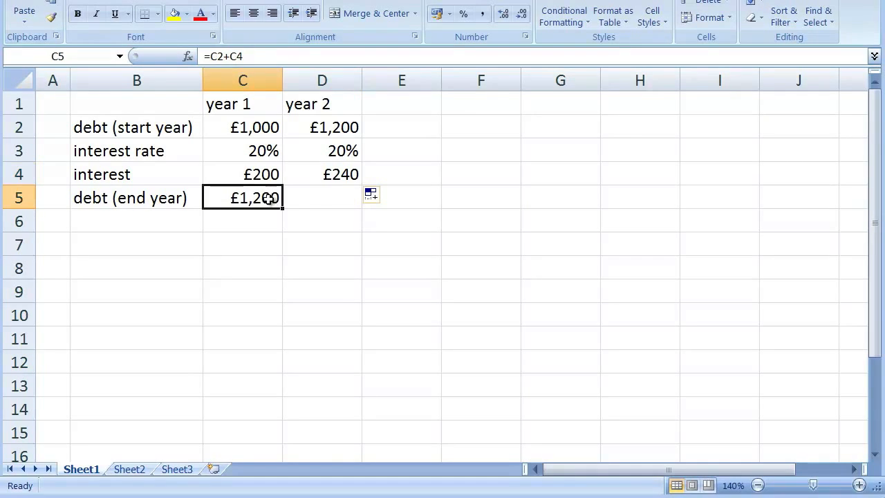
left_click_drag(282, 209, 340, 212)
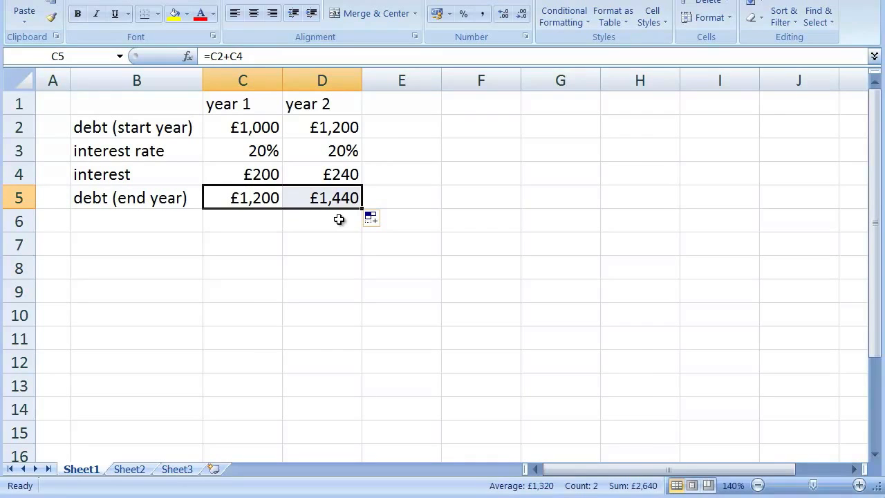
left_click(339, 220)
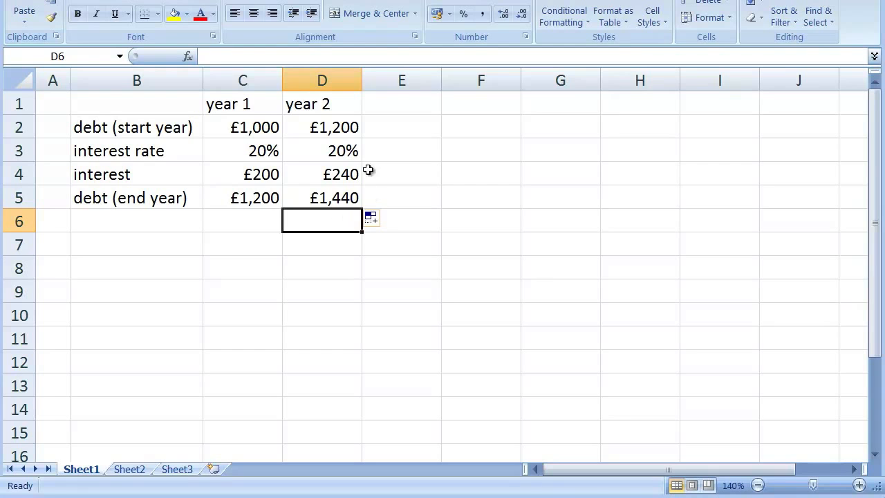
Step: Fill the year 2 column D1:D5 across to column L for years 3 to 10, and set the sheet zoom to 110%
left_click_drag(338, 103, 427, 211)
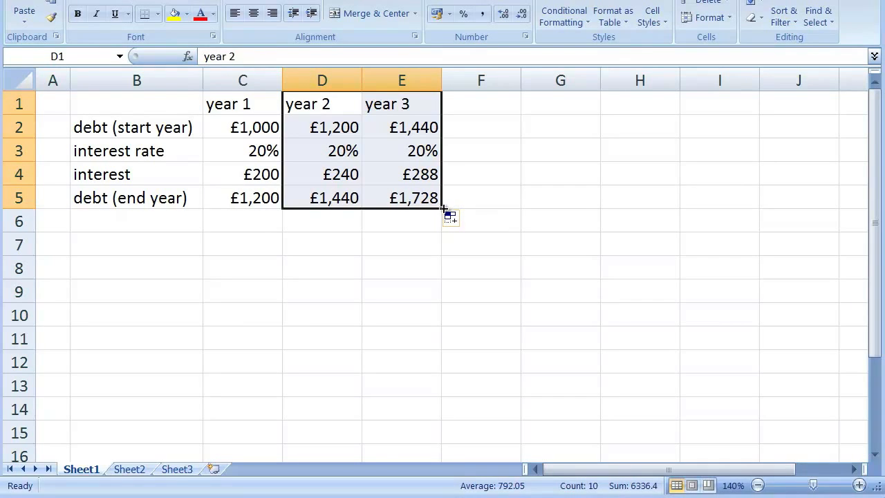
left_click_drag(444, 208, 443, 208)
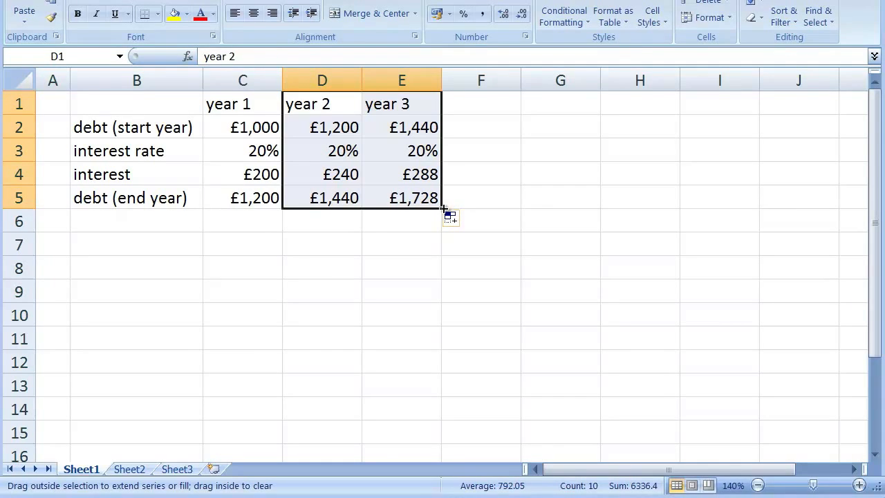
left_click_drag(444, 208, 841, 208)
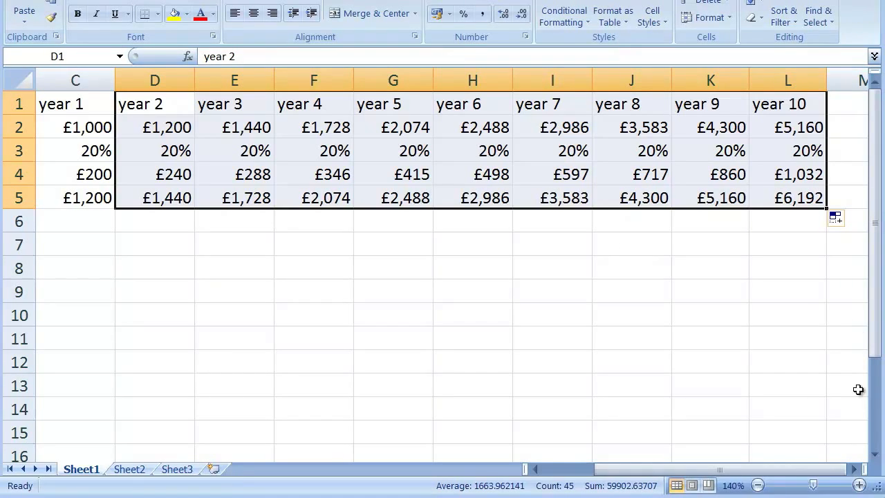
left_click(759, 486)
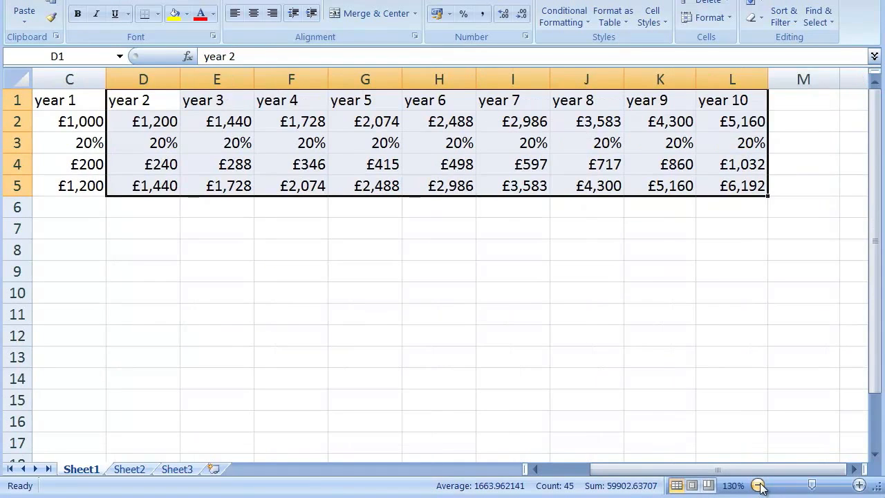
left_click(759, 486)
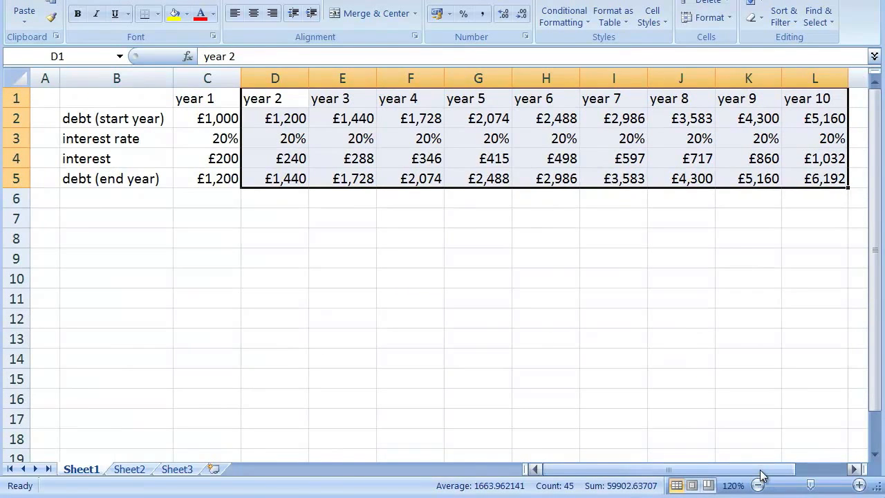
left_click(758, 486)
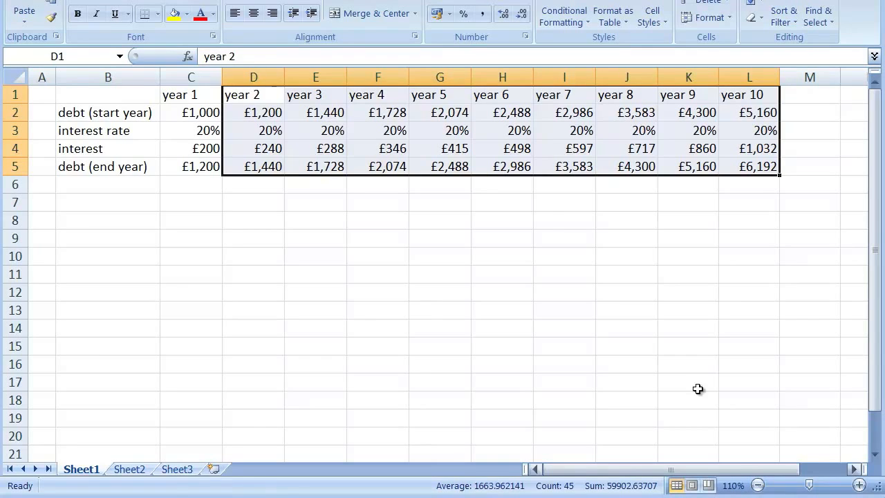
Step: Set the year 1 interest rate in C3 to 3% and check the end-of-year debt for year 10
left_click(211, 130)
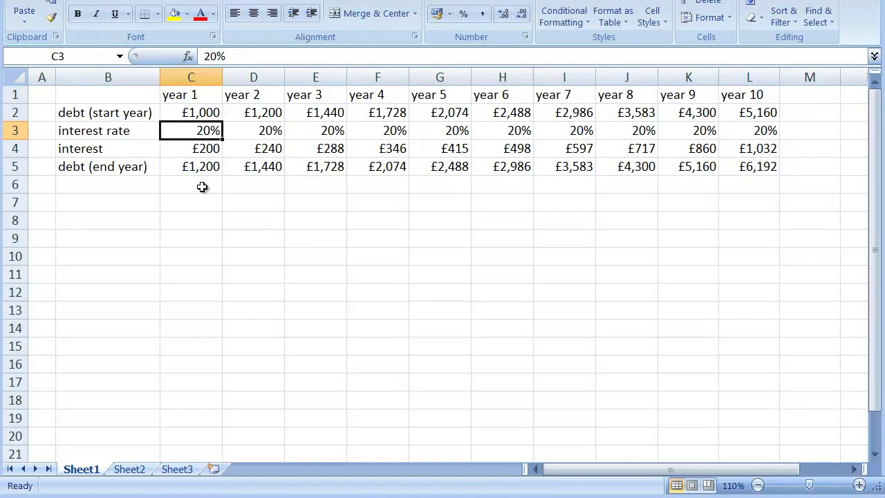
type("3")
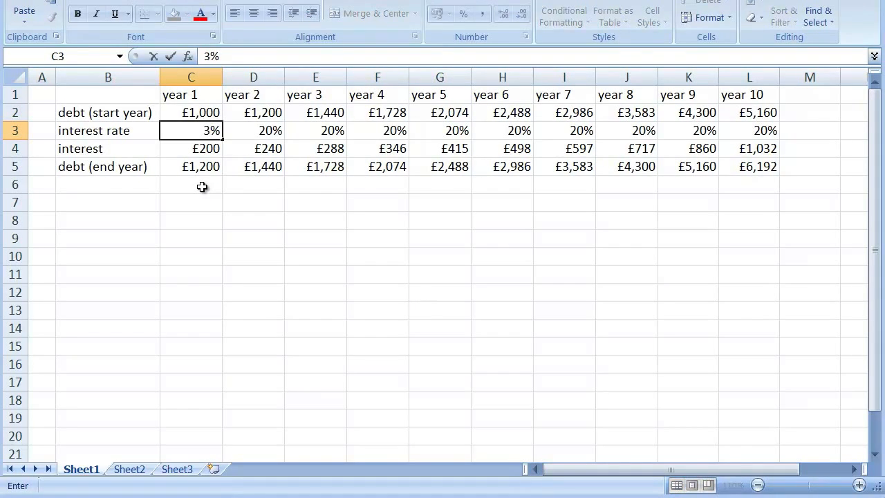
key("Return")
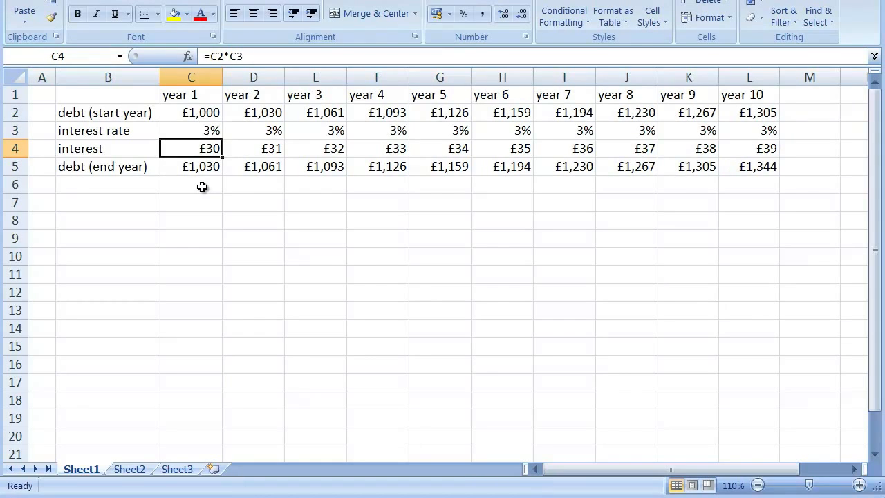
left_click(747, 170)
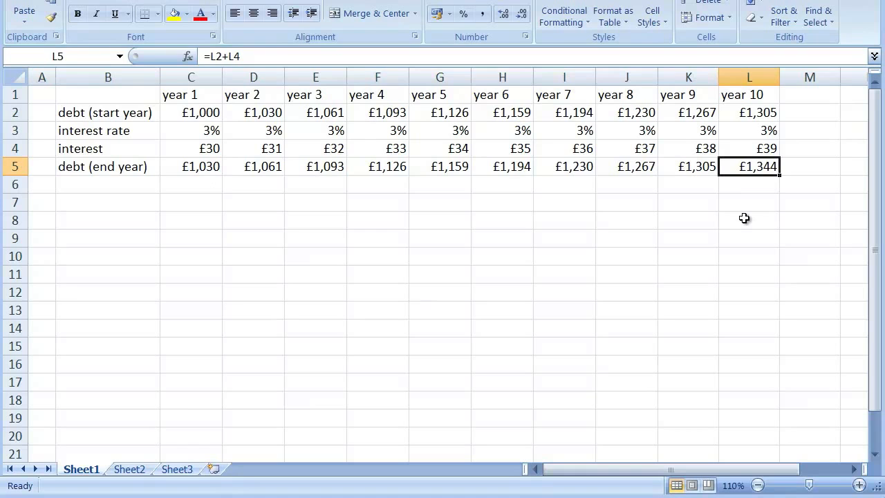
Step: Set the year 1 interest rate in C3 to 350% and widen column L to fit the year 10 amounts
left_click(207, 130)
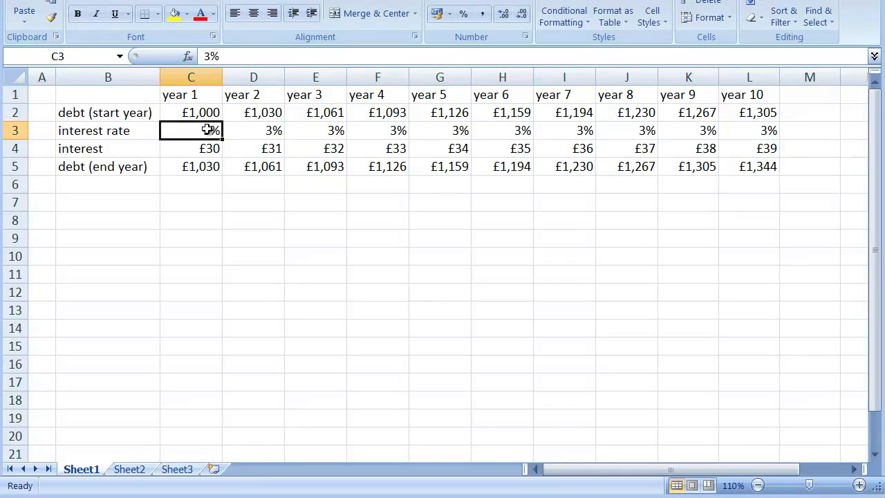
type("350")
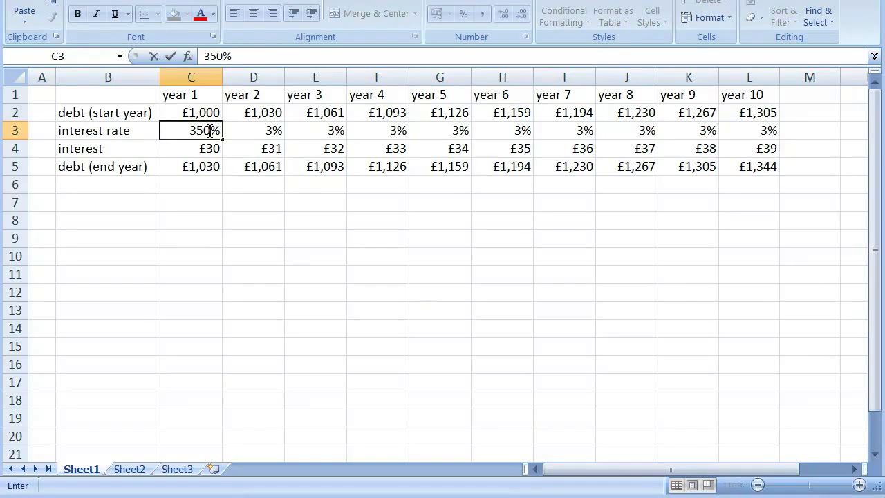
key("Return")
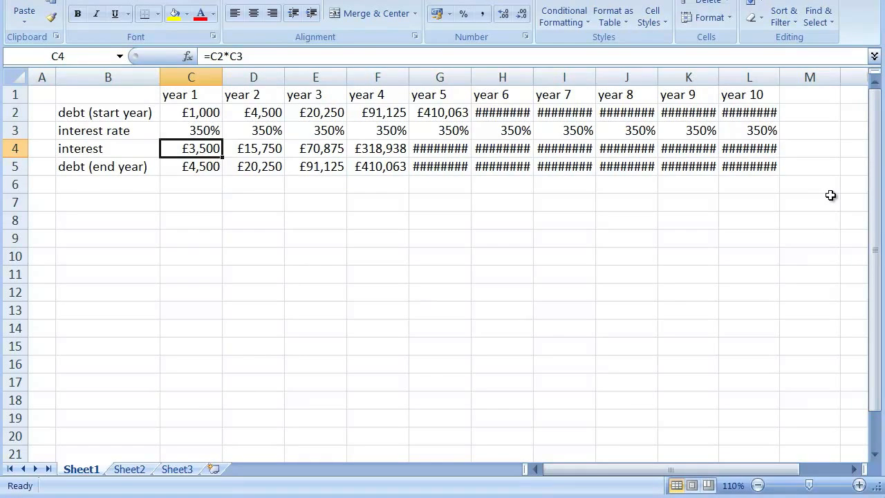
left_click_drag(779, 78, 853, 78)
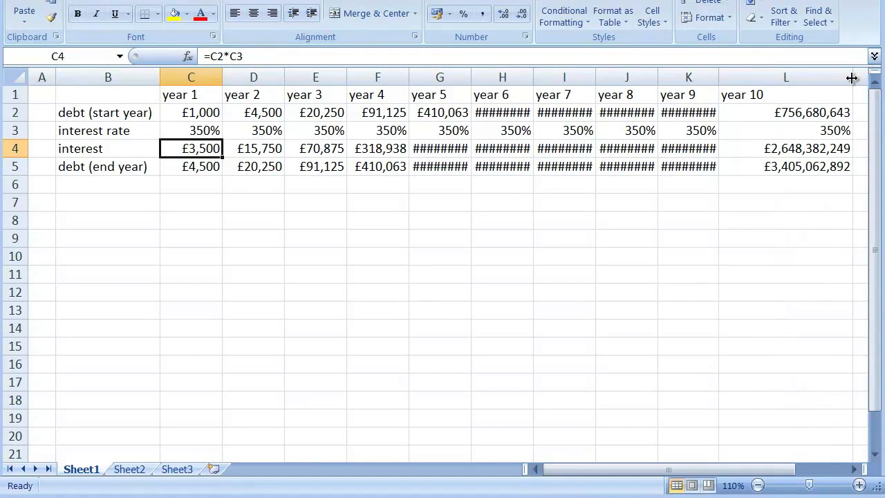